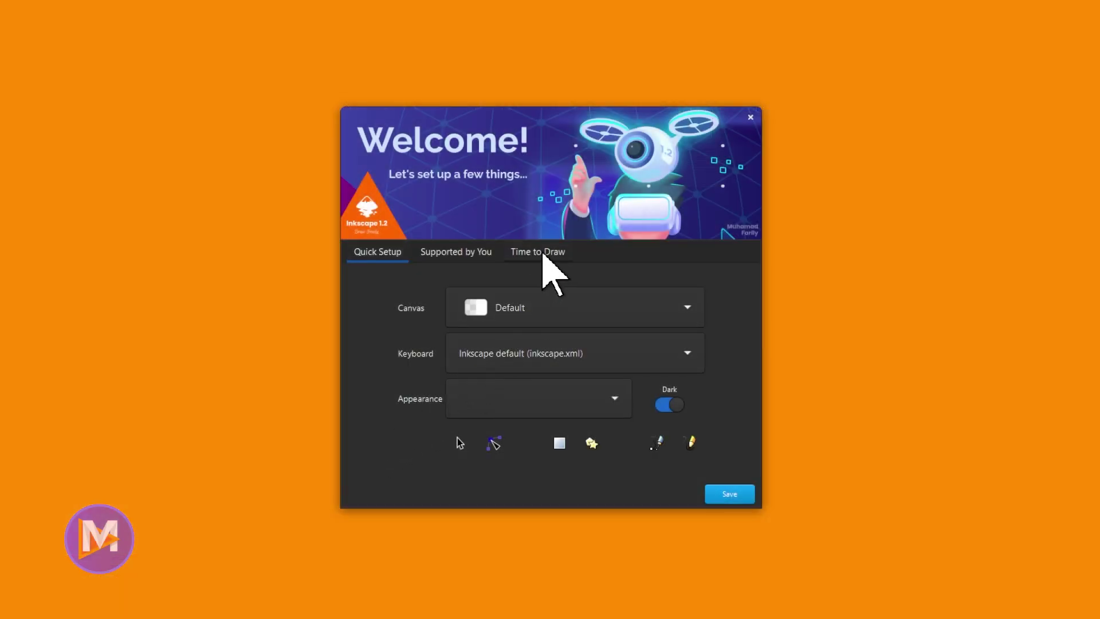
Step: In the Welcome screen's Print templates, preview A2 and A3, then create a new document from a template
{"action": "left_click", "coordinate": [537, 253]}
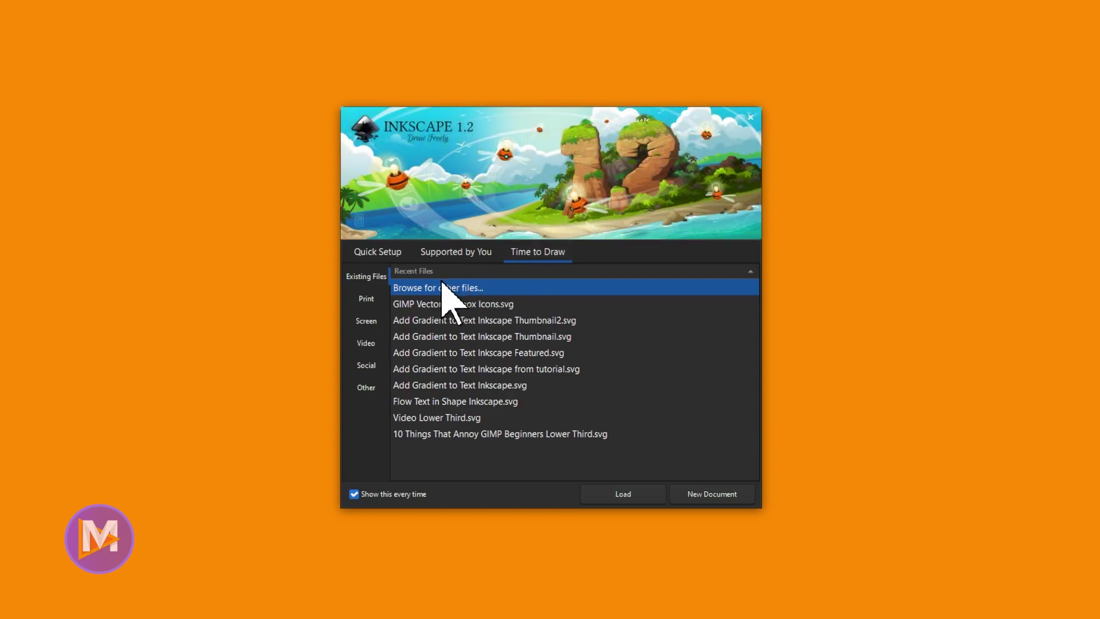
{"action": "left_click", "coordinate": [368, 300]}
{"action": "left_click", "coordinate": [449, 339]}
{"action": "left_click", "coordinate": [474, 366]}
{"action": "scroll", "coordinate": [476, 364], "scroll_direction": "down", "scroll_amount": 10}
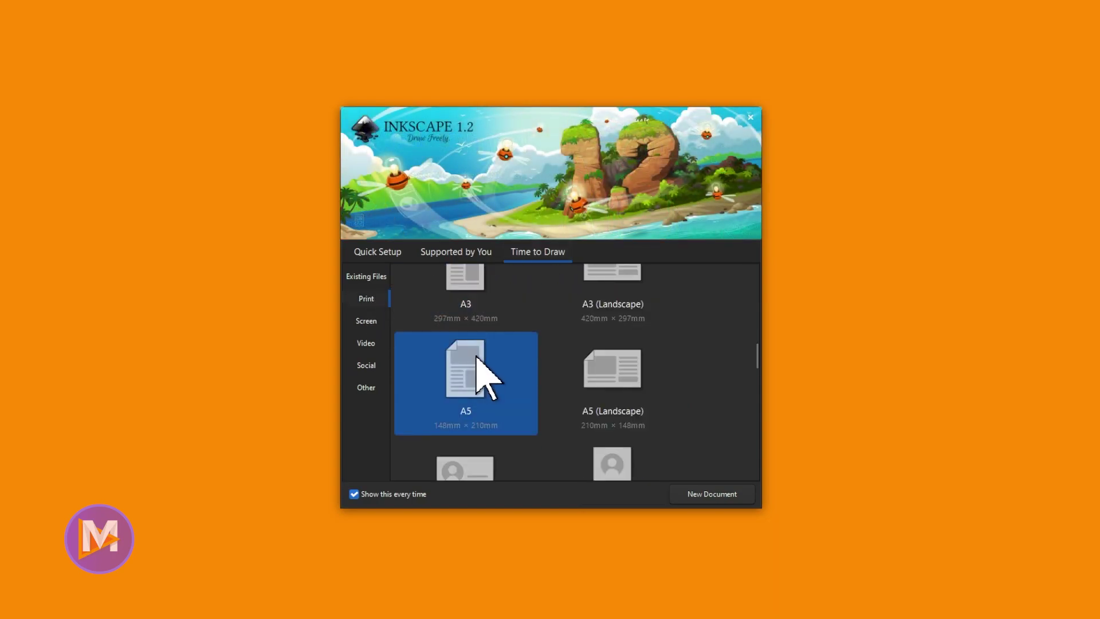
{"action": "scroll", "coordinate": [477, 358], "scroll_direction": "down", "scroll_amount": 5}
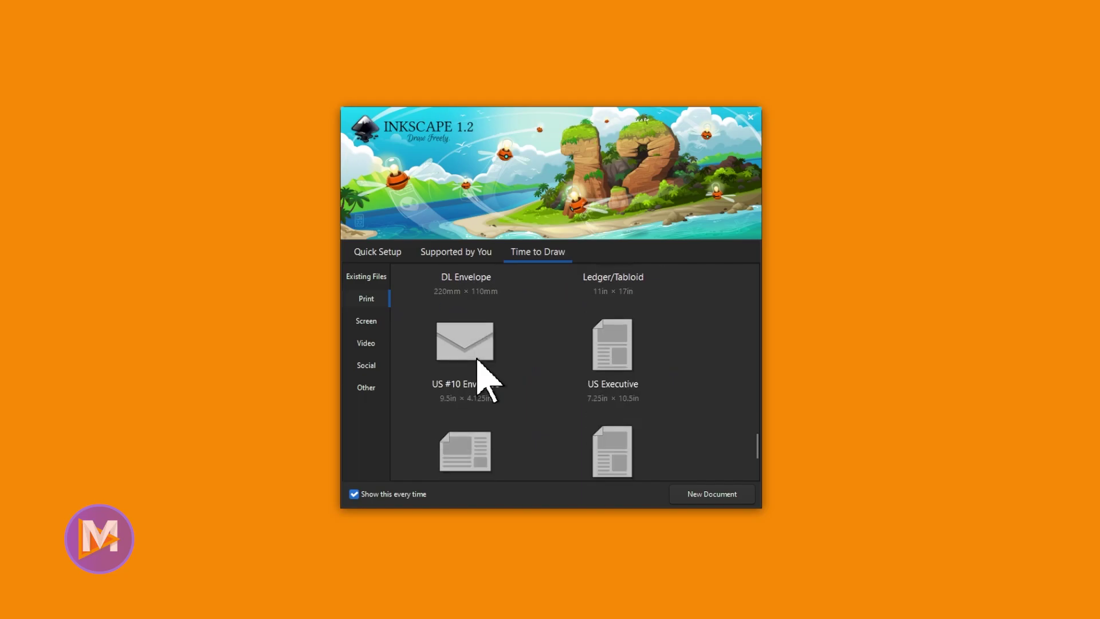
{"action": "left_click", "coordinate": [483, 374]}
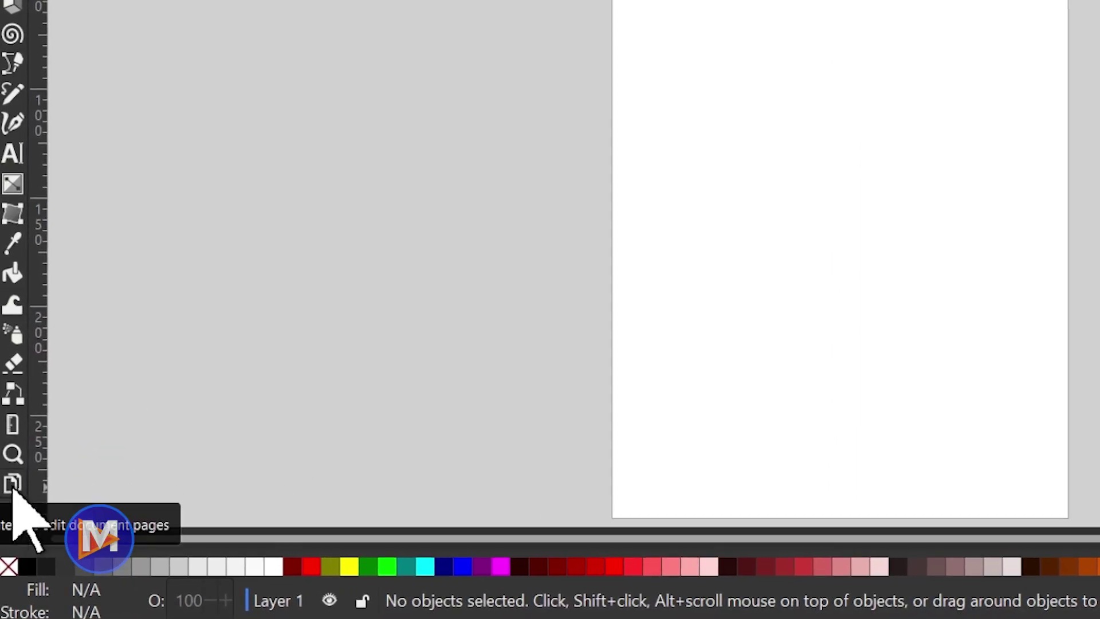
Step: With the Pages tool, drag the top-right and top-left page corners out to about 587.8 mm wide
{"action": "left_click", "coordinate": [13, 485]}
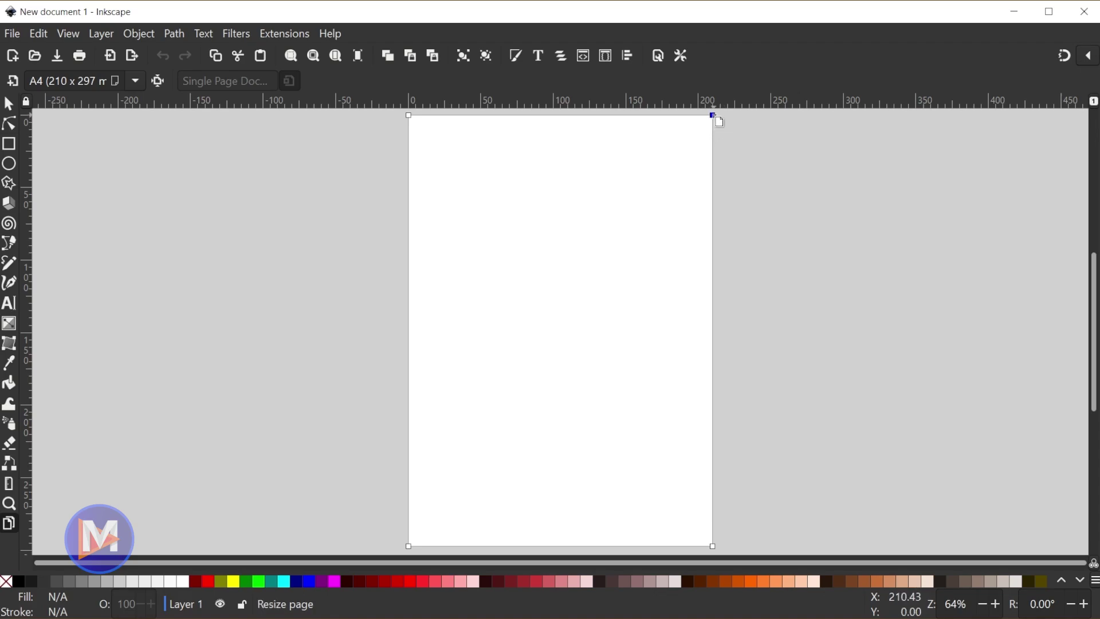
{"action": "left_click_drag", "start_coordinate": [714, 114], "coordinate": [1000, 205]}
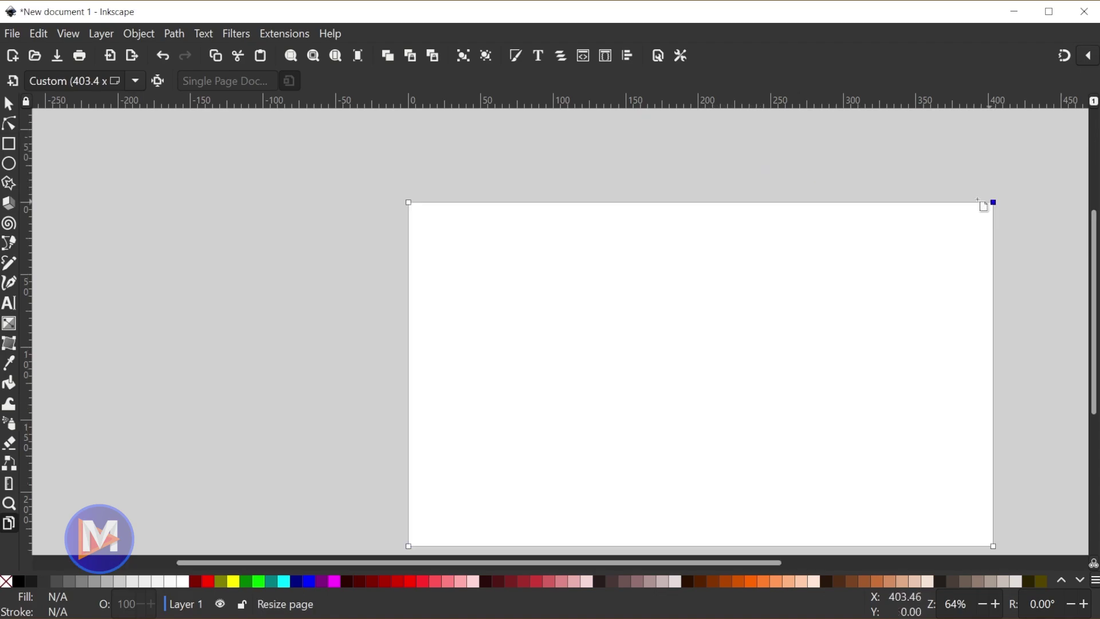
{"action": "left_click_drag", "start_coordinate": [408, 202], "coordinate": [142, 160]}
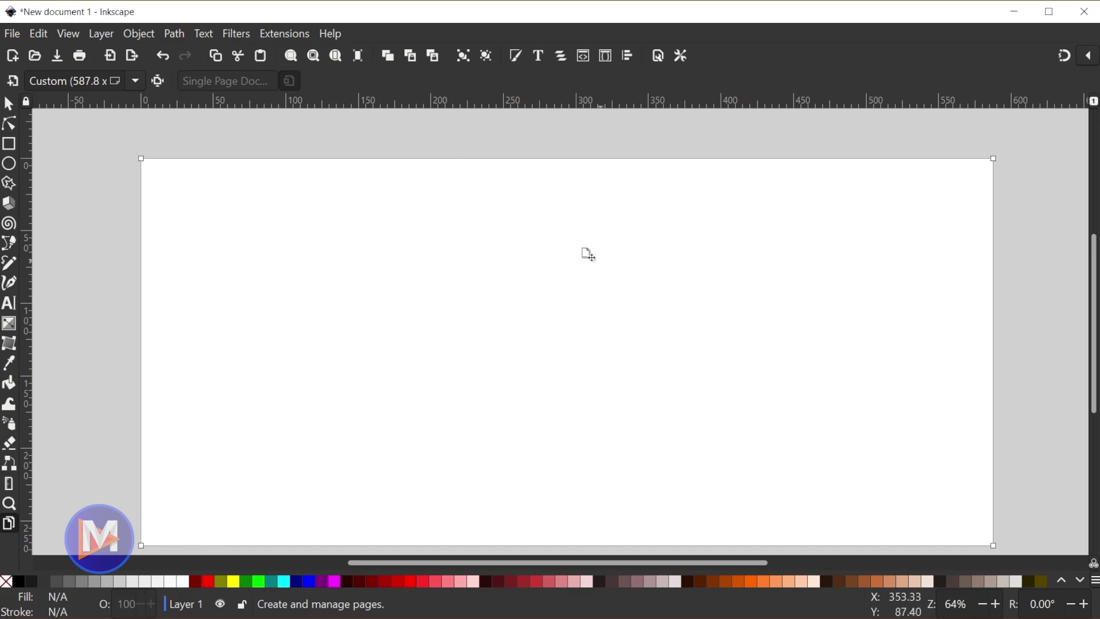
Step: Pick the C5 (229 x 162 mm) preset from the page-size list
{"action": "left_click", "coordinate": [135, 82]}
{"action": "scroll", "coordinate": [96, 401], "scroll_direction": "down", "scroll_amount": 5}
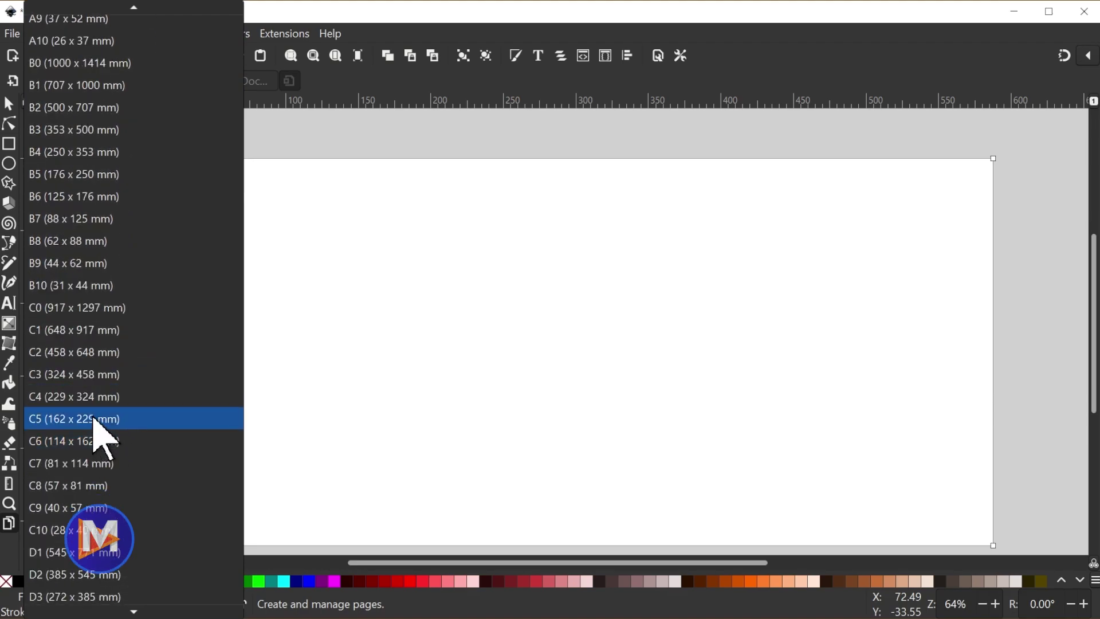
{"action": "left_click", "coordinate": [63, 421]}
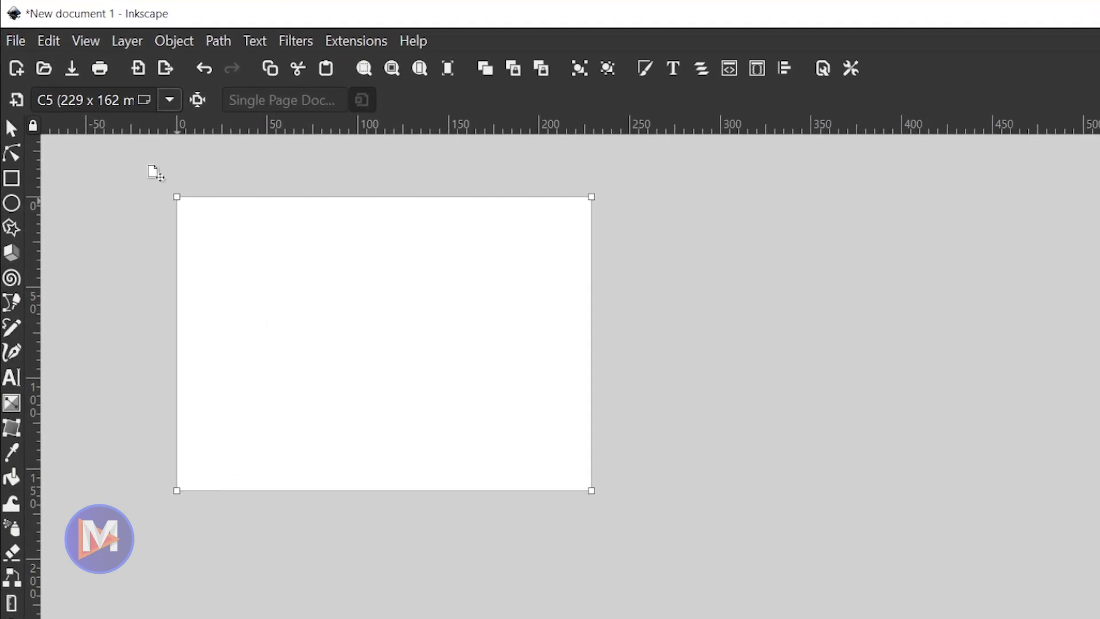
Step: Replace the page-size field value with a custom 1920x1080px
{"action": "triple_click", "coordinate": [93, 97]}
{"action": "key", "text": "BackSpace"}
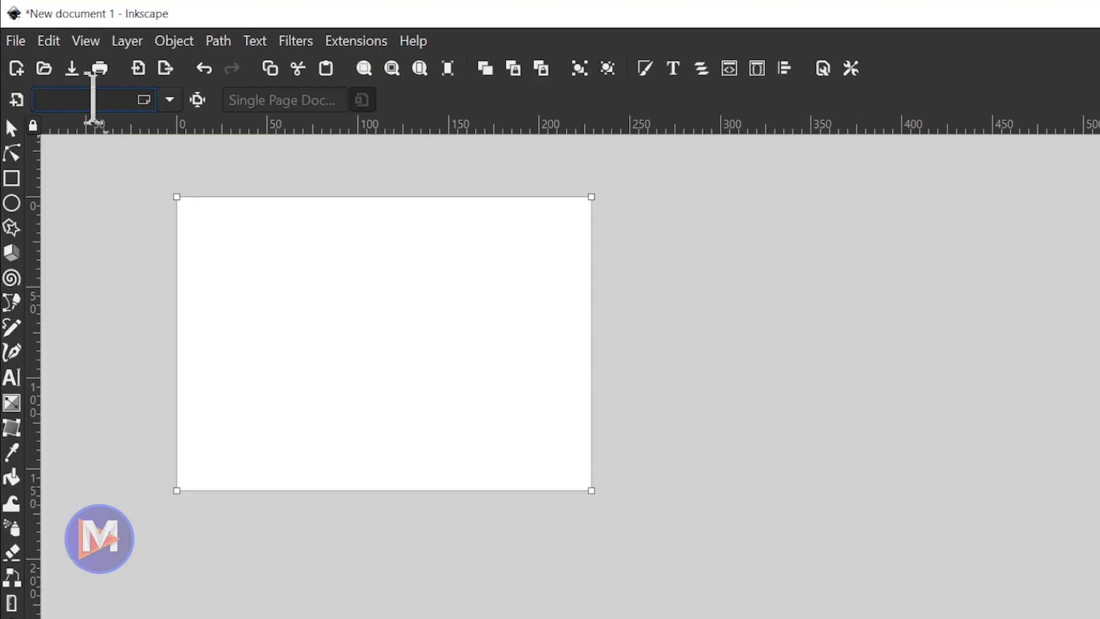
{"action": "type", "text": "19"}
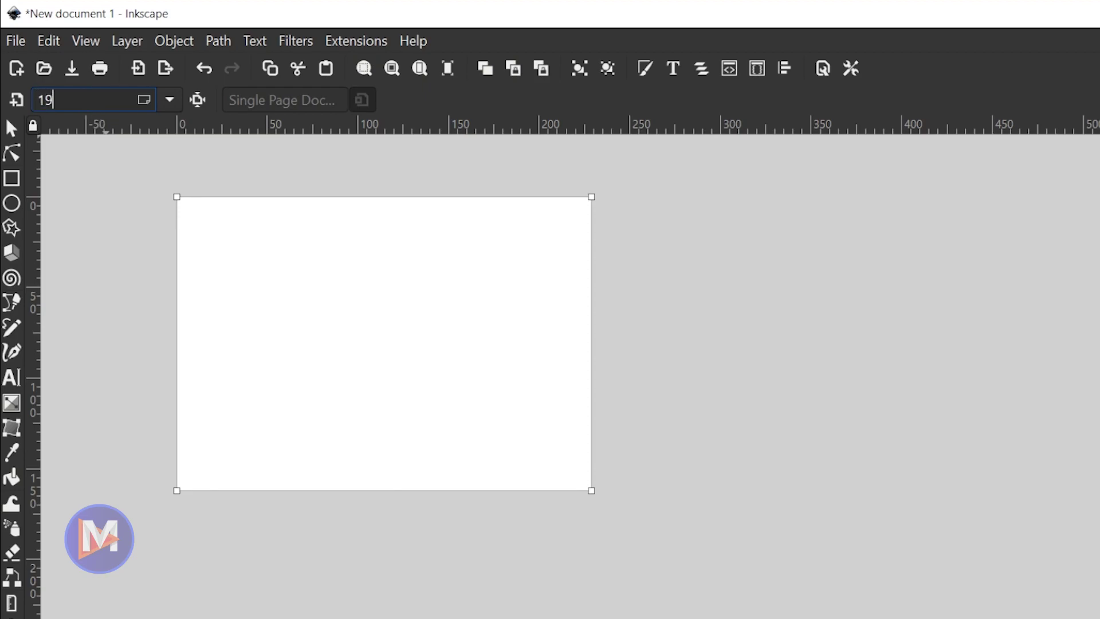
{"action": "type", "text": "20x1080px"}
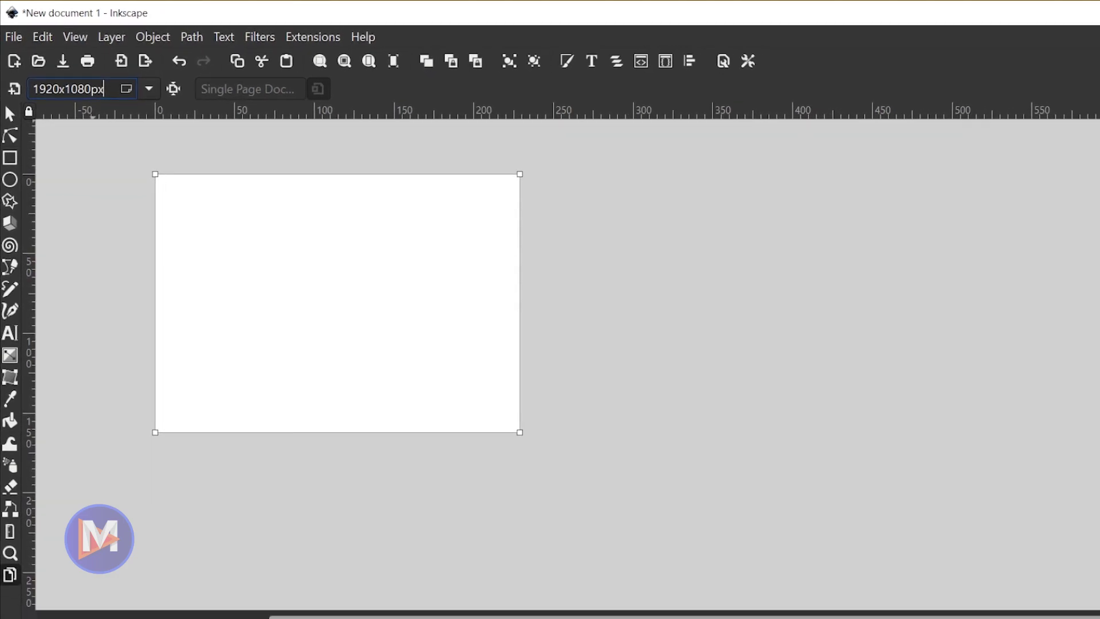
{"action": "key", "text": "Return"}
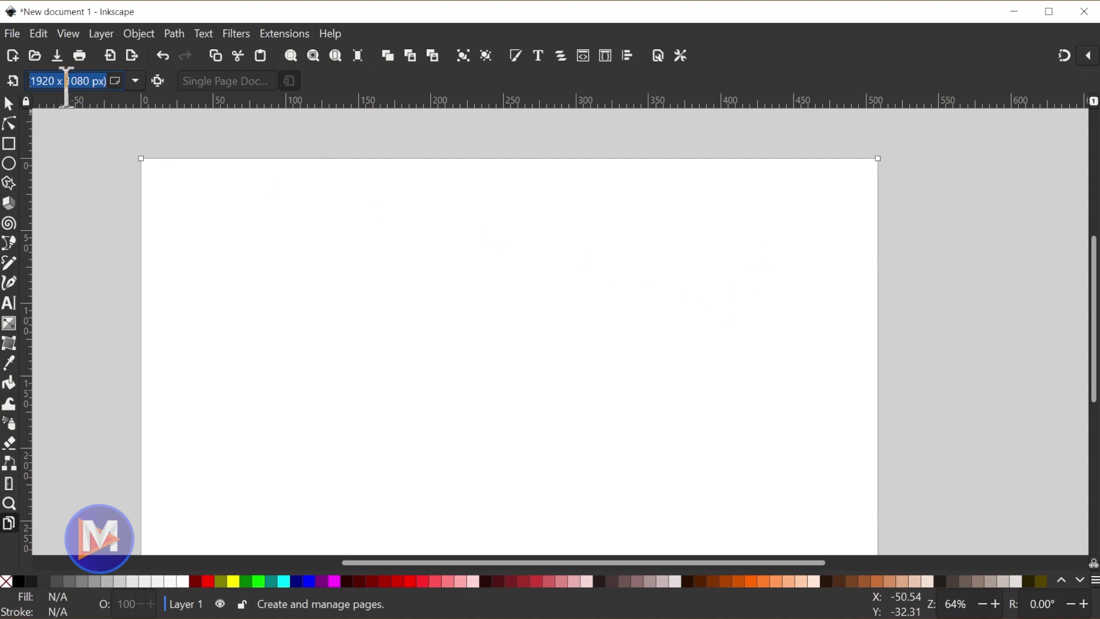
Step: Flip the page orientation so it measures 1080 x 1920 px, then zoom out
{"action": "scroll", "coordinate": [531, 382], "scroll_direction": "down", "scroll_amount": 2}
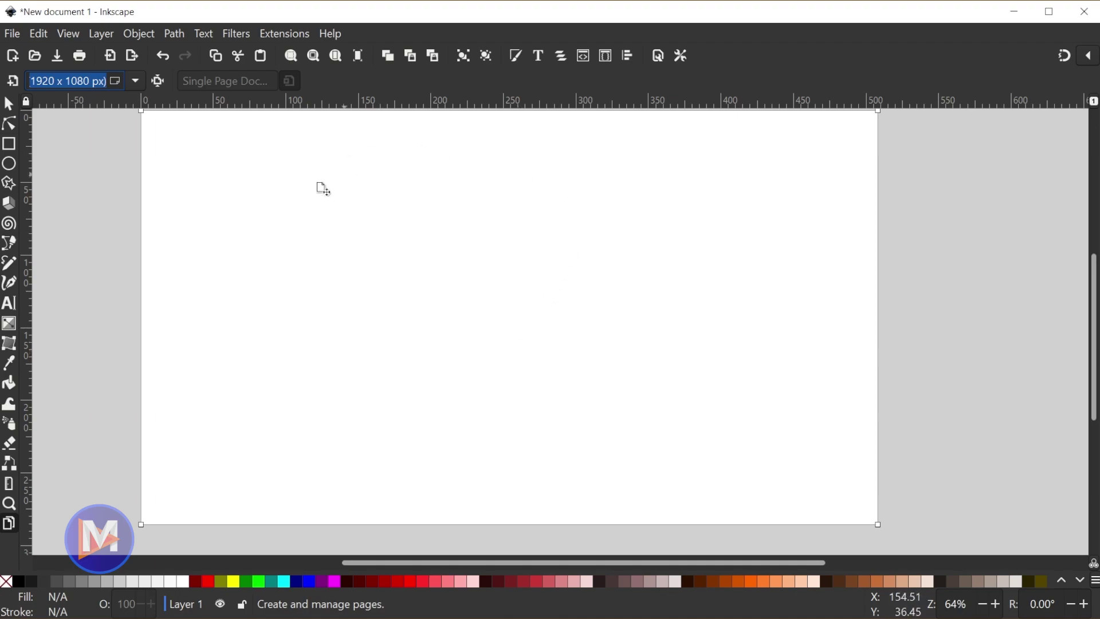
{"action": "left_click", "coordinate": [115, 81]}
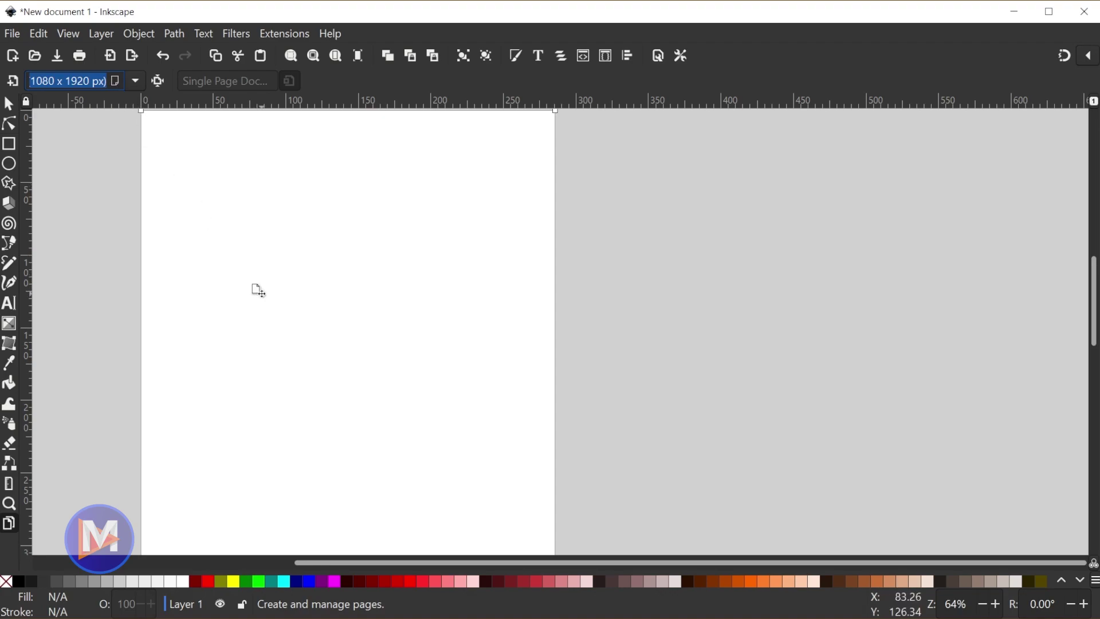
{"action": "scroll", "coordinate": [258, 290], "scroll_direction": "down", "scroll_amount": 1}
{"action": "scroll", "coordinate": [258, 291], "scroll_direction": "down", "scroll_amount": 2}
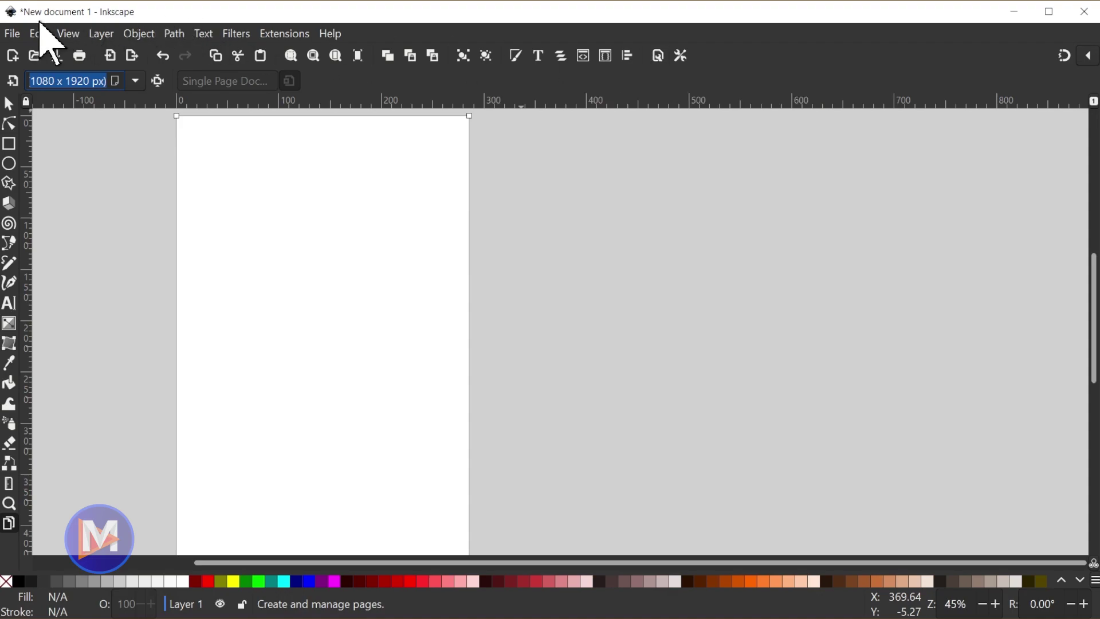
Step: In Document Properties, set both the front page units and display units to px
{"action": "left_click", "coordinate": [11, 34]}
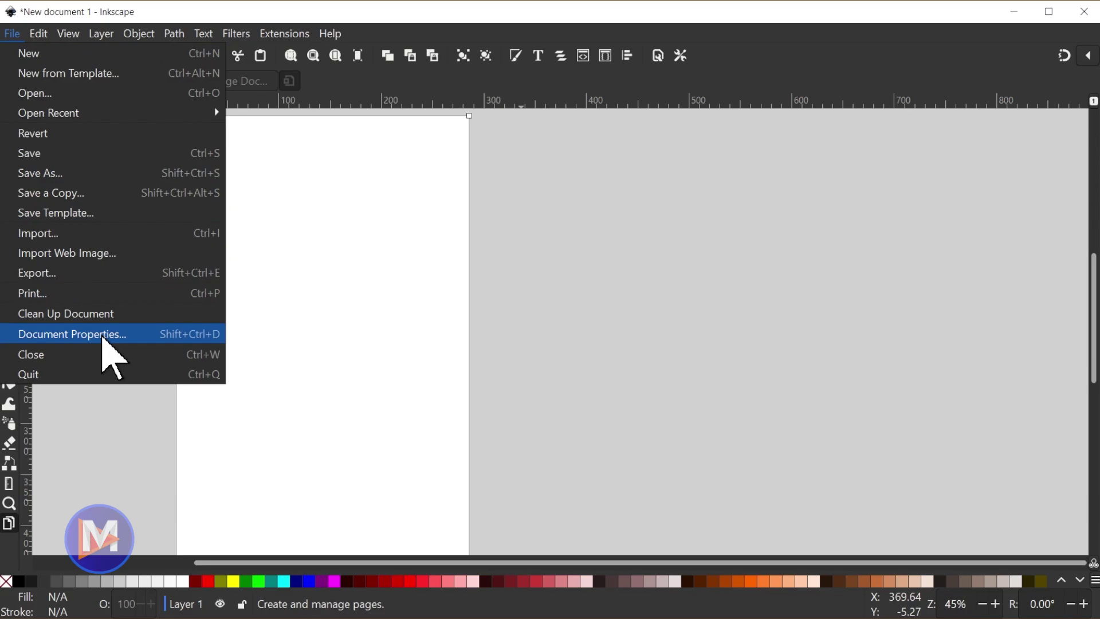
{"action": "left_click", "coordinate": [109, 343]}
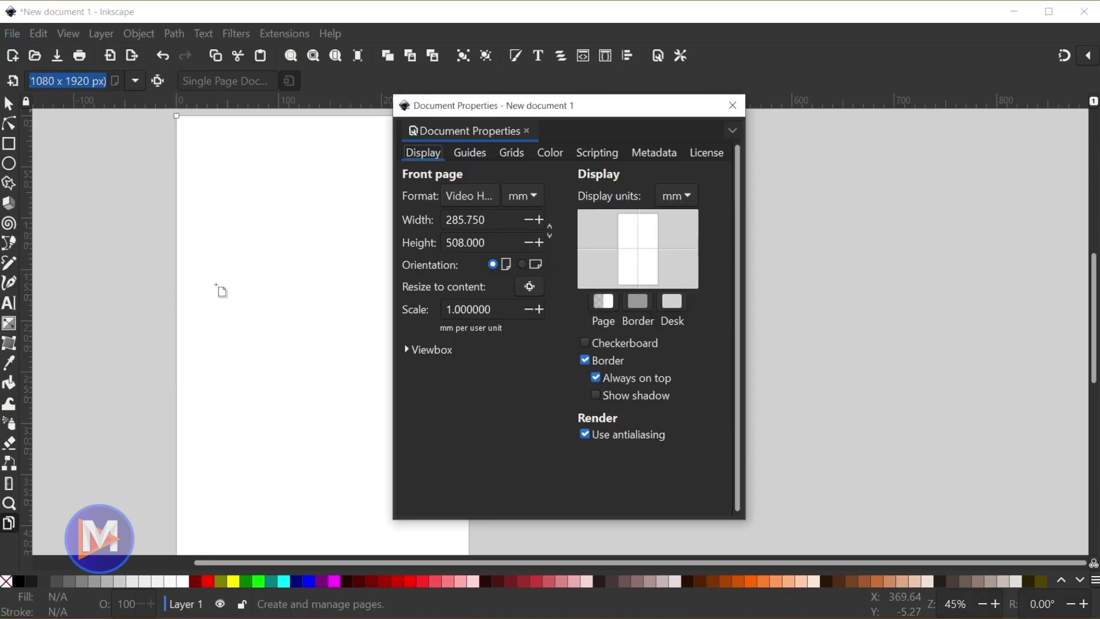
{"action": "left_click_drag", "start_coordinate": [483, 108], "coordinate": [571, 102]}
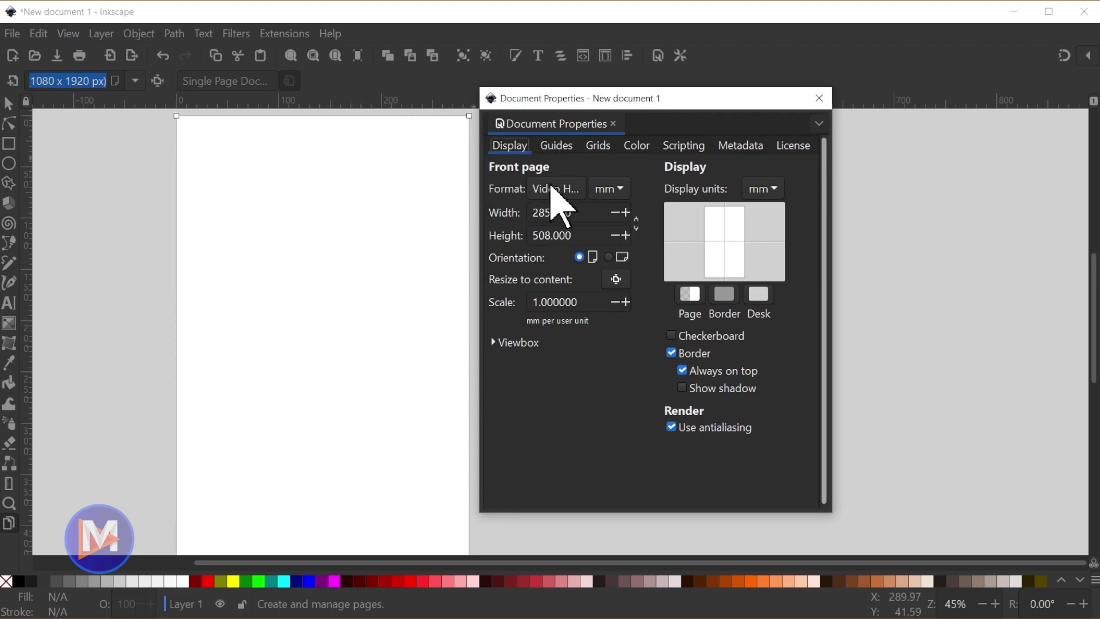
{"action": "left_click", "coordinate": [623, 191]}
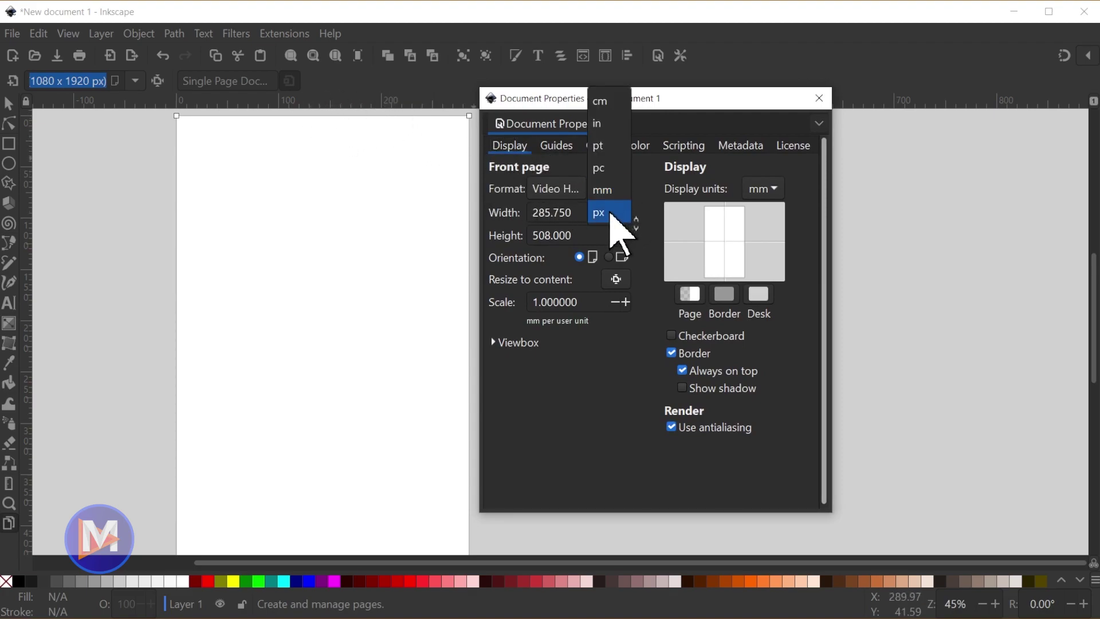
{"action": "left_click", "coordinate": [612, 215]}
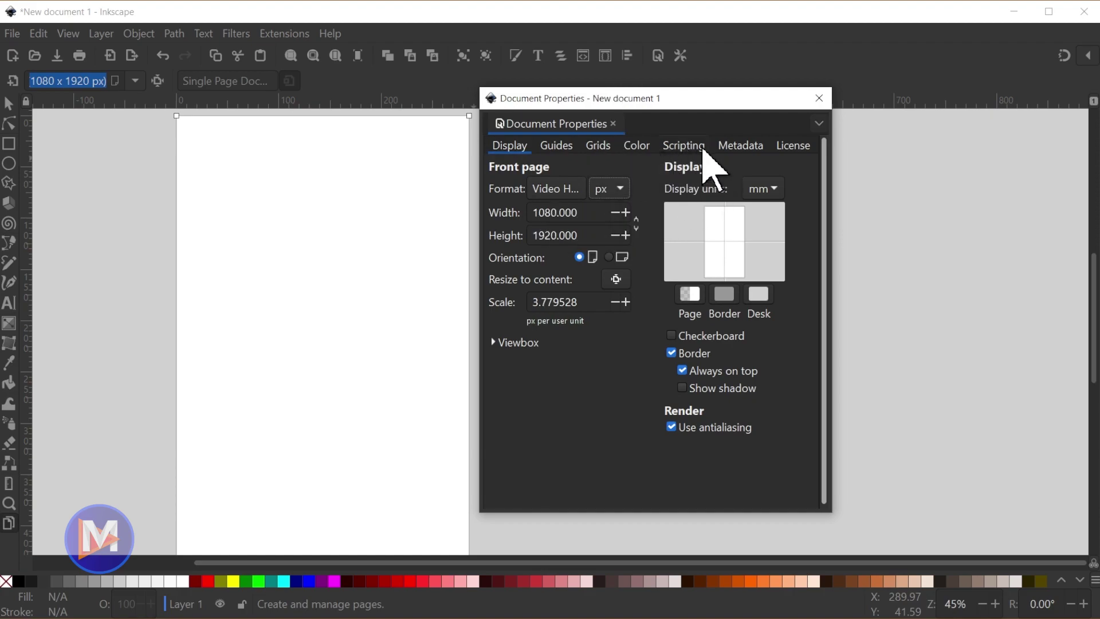
{"action": "left_click", "coordinate": [771, 189]}
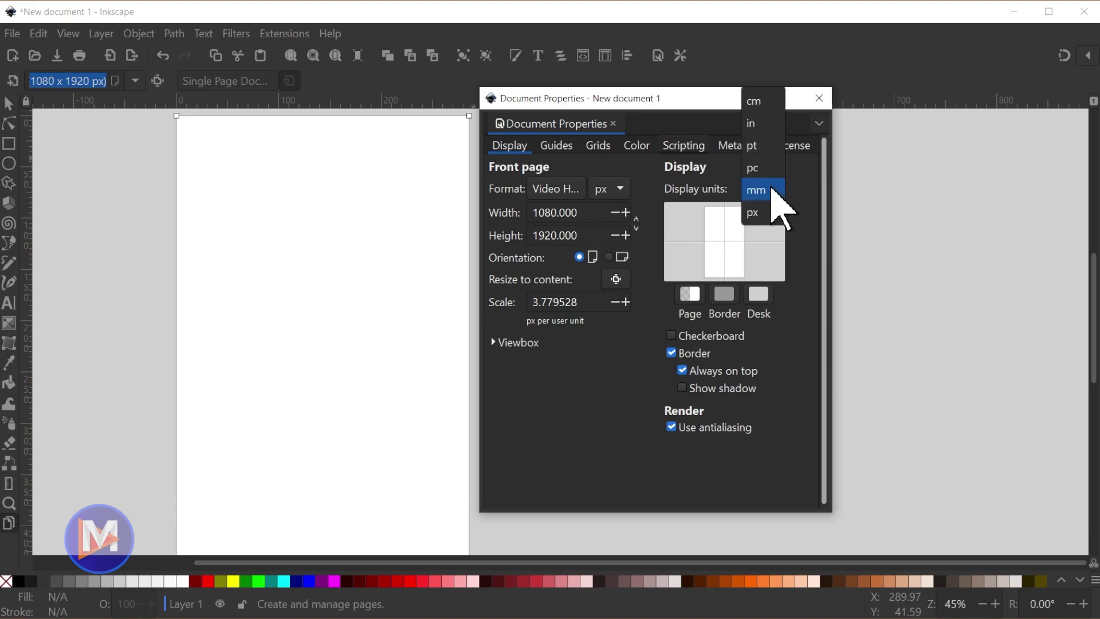
{"action": "left_click", "coordinate": [761, 215]}
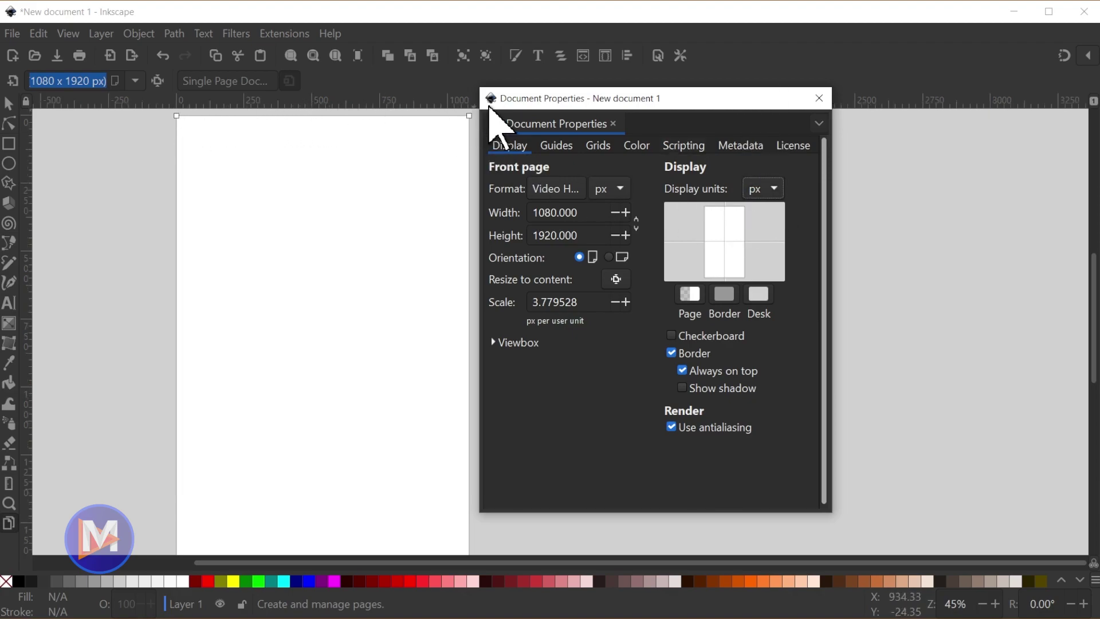
{"action": "left_click", "coordinate": [819, 98]}
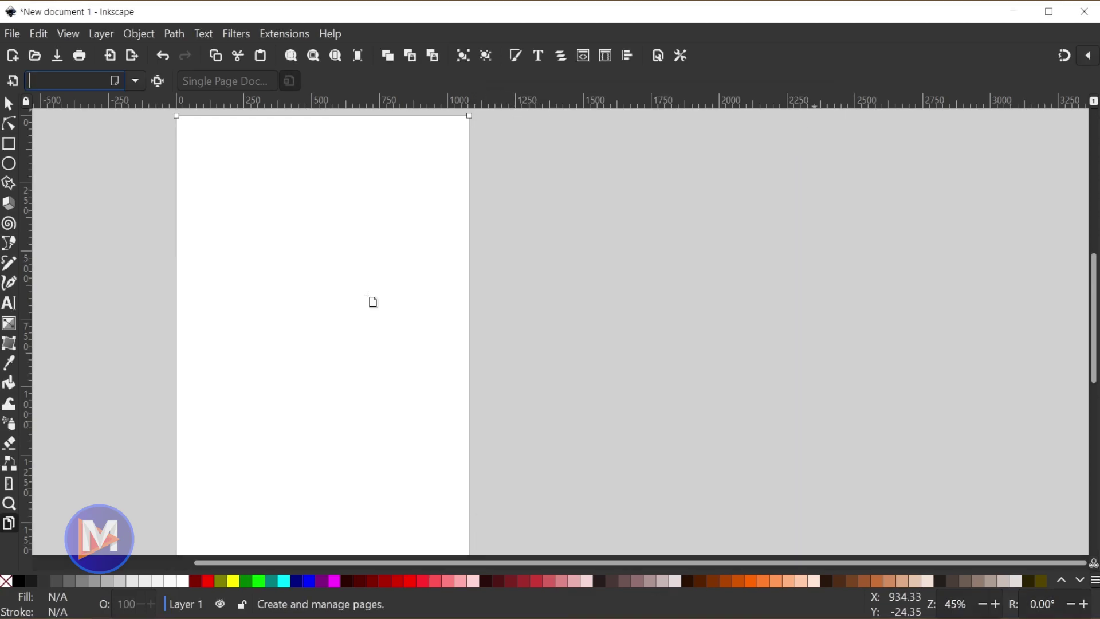
Step: Return to the Selector tool and press 5 to fit the page centred in view
{"action": "left_click", "coordinate": [8, 104]}
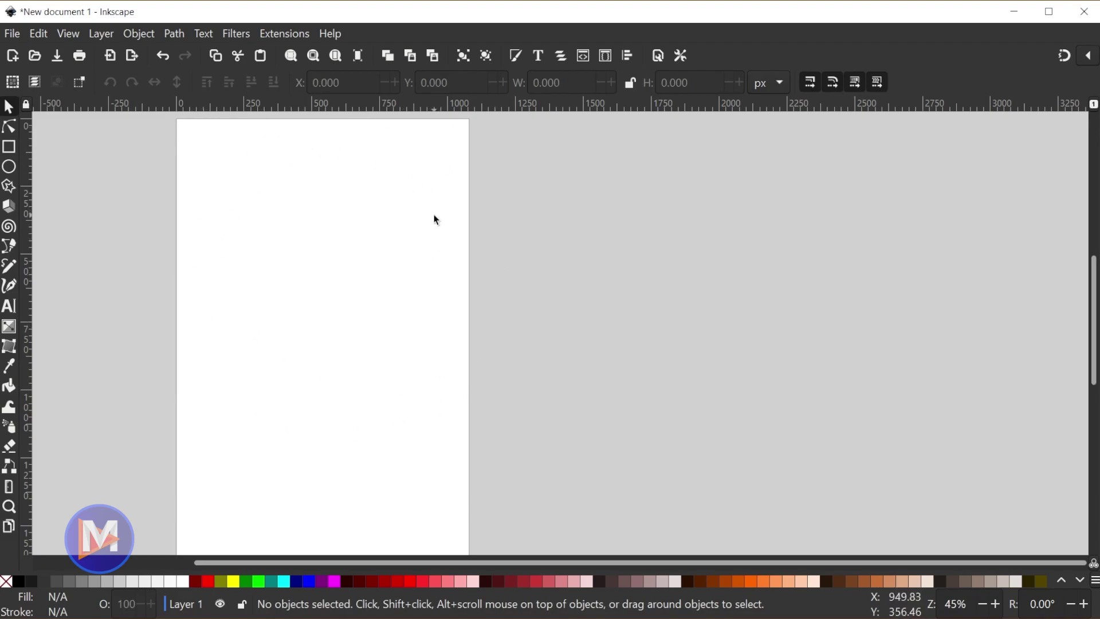
{"action": "key", "text": "5"}
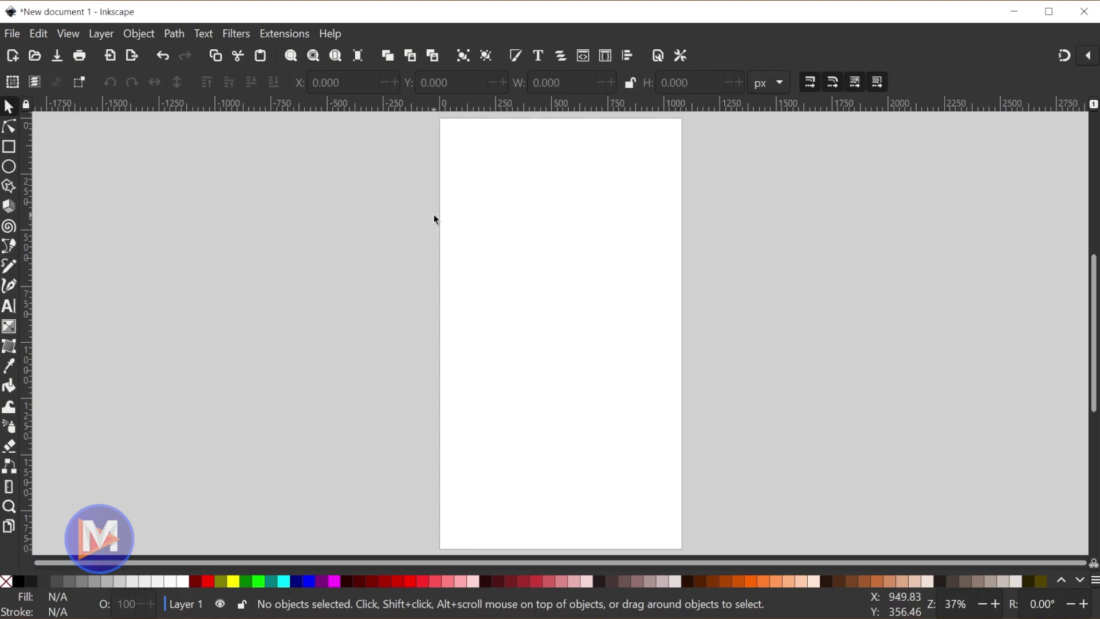